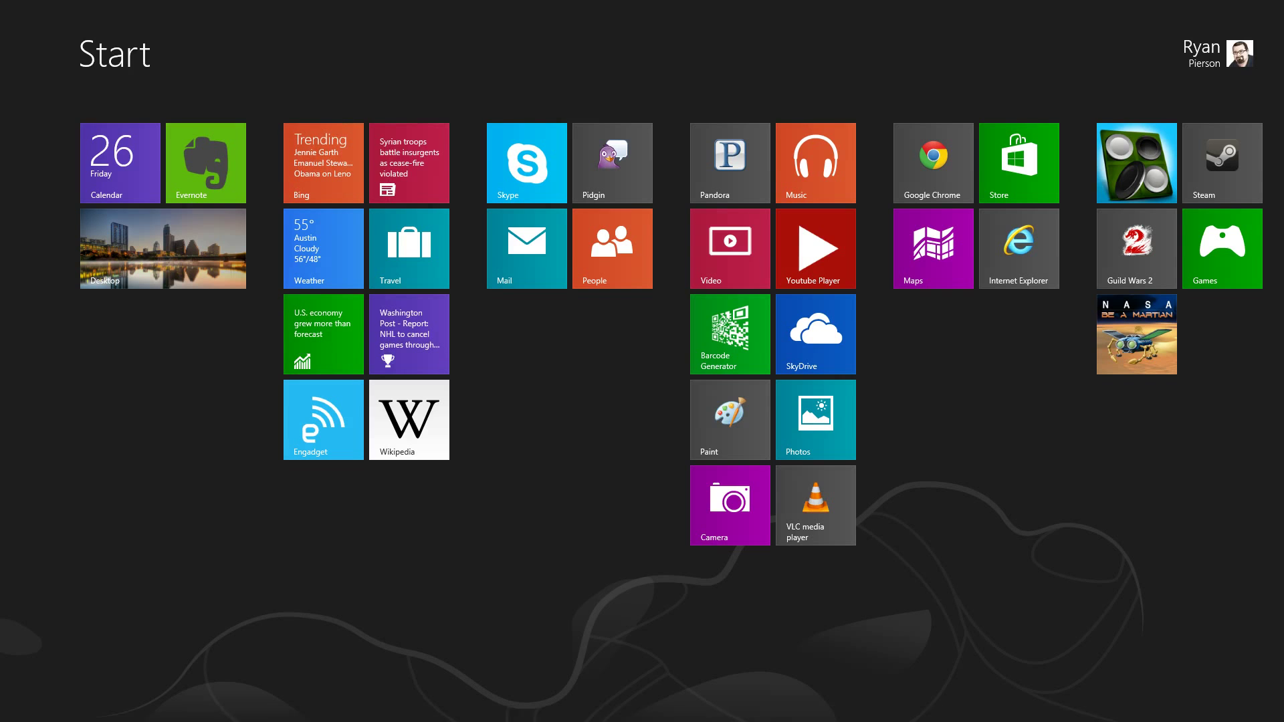
Launch Weather on Austin, TX and show its app bars with Win+Z.
{"action": "left_click", "coordinate": [323, 248]}
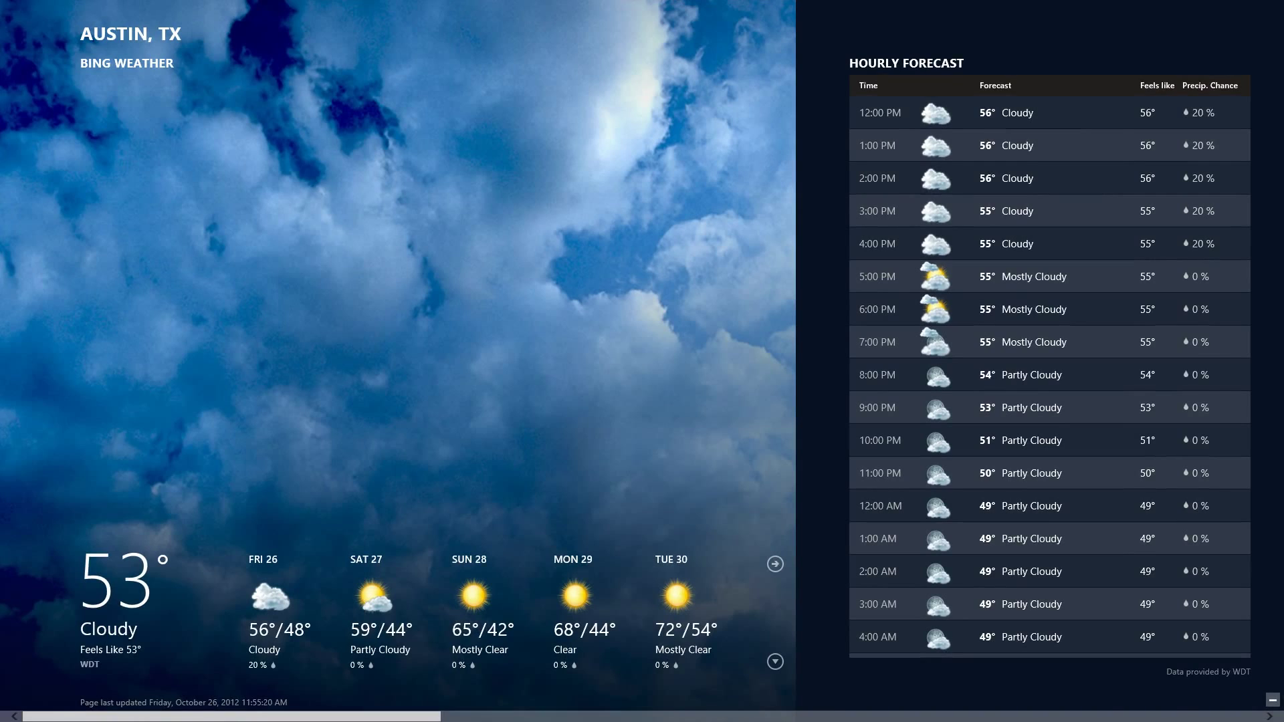
{"action": "key", "text": "super+z"}
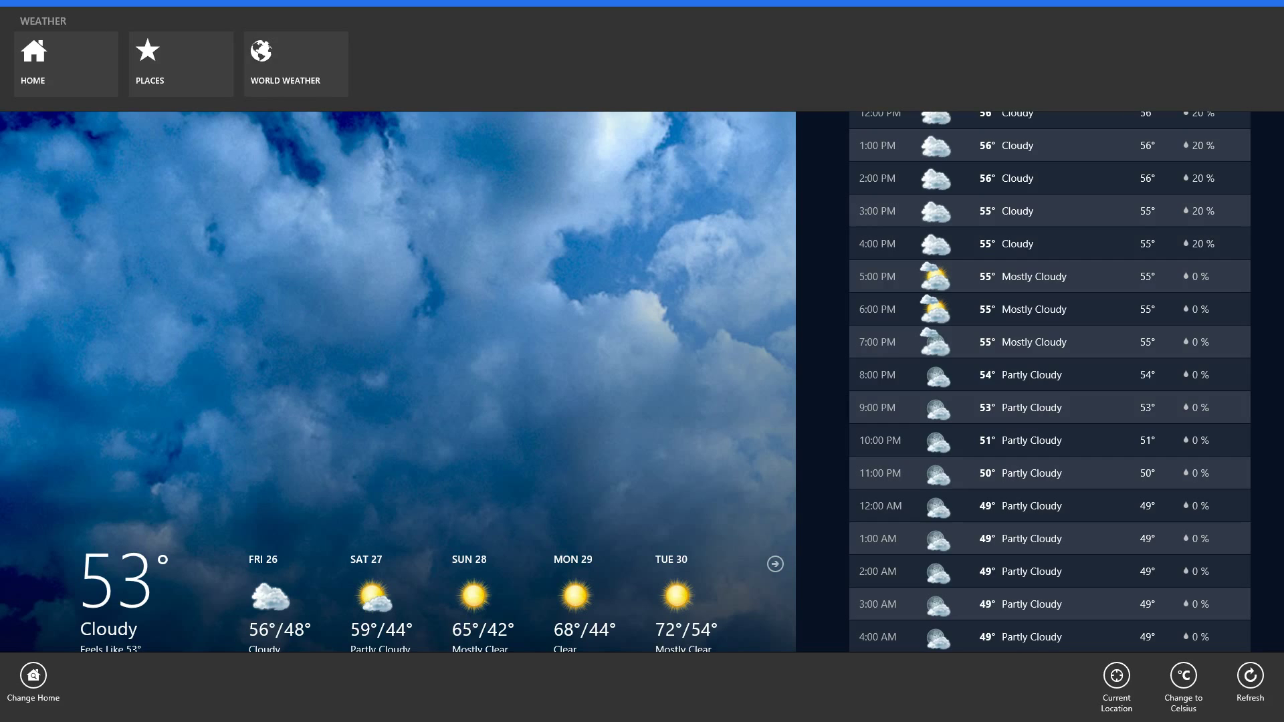
Hide the app bars and open the Weather Settings pane from the Charms bar.
{"action": "key", "text": "super+z"}
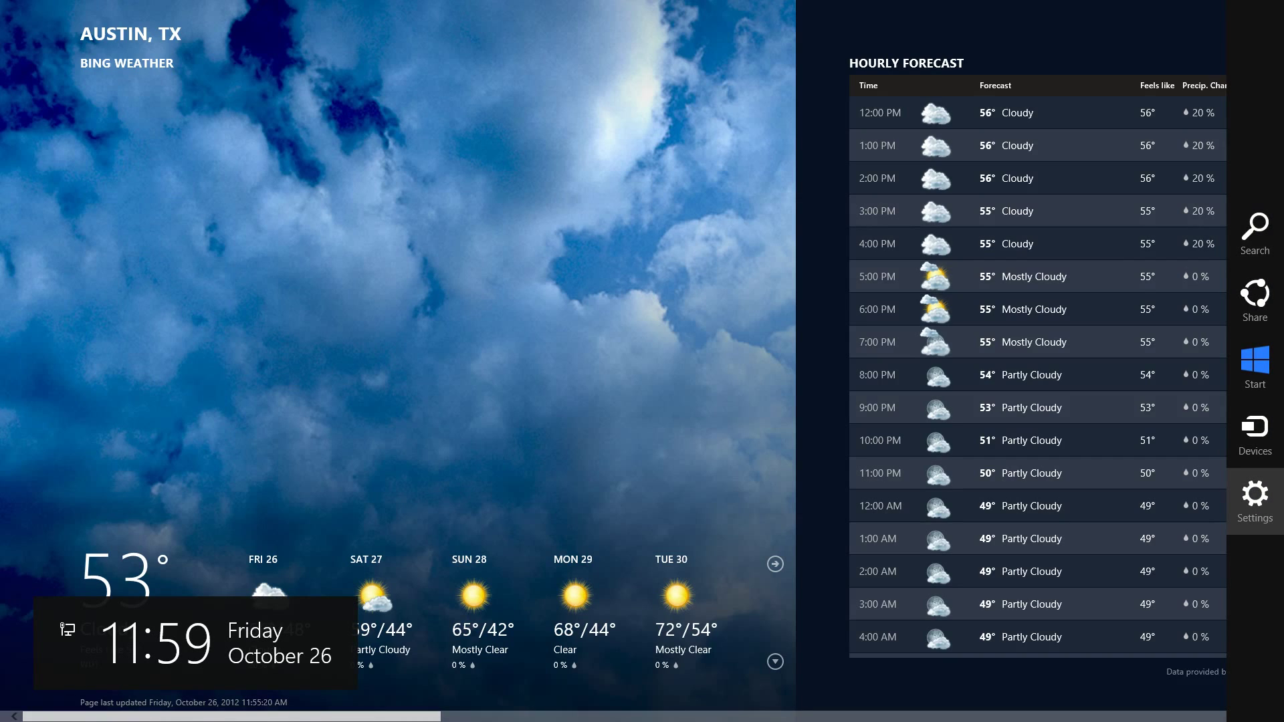
{"action": "left_click", "coordinate": [1254, 499]}
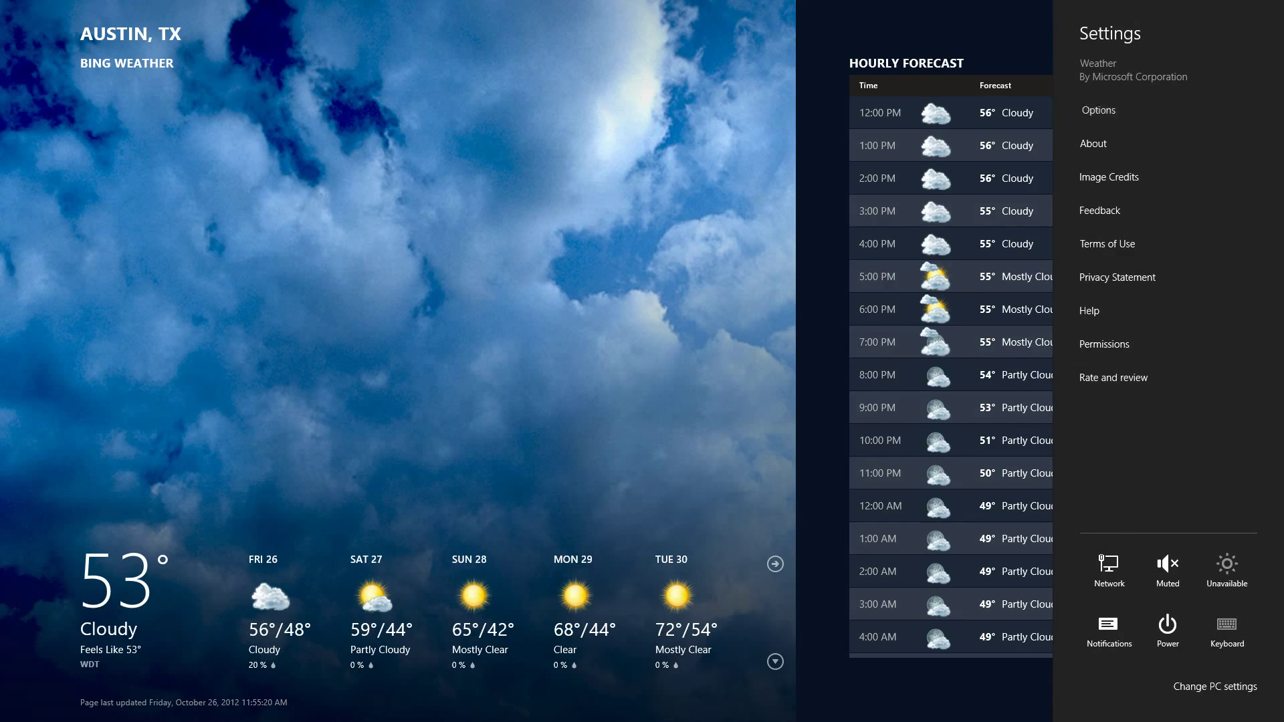
Check Options (Search History off), return to Settings, then close the pane.
{"action": "left_click", "coordinate": [1096, 111]}
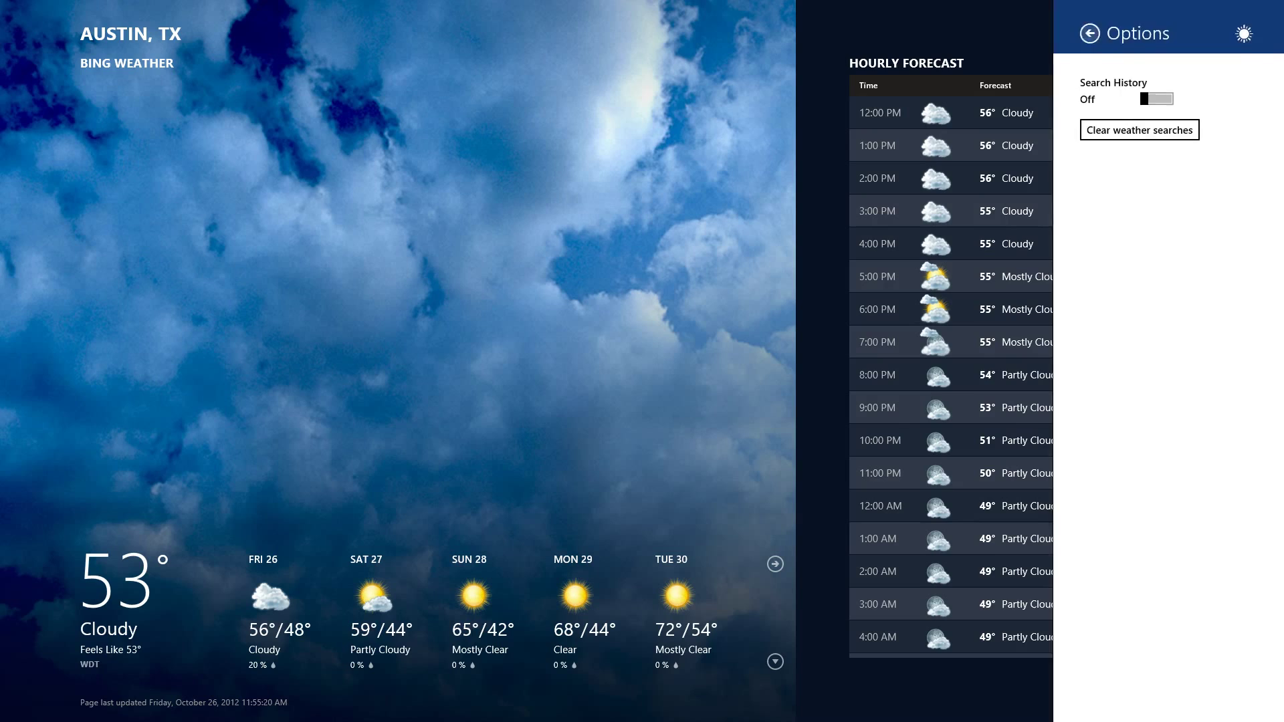
{"action": "left_click", "coordinate": [1090, 34]}
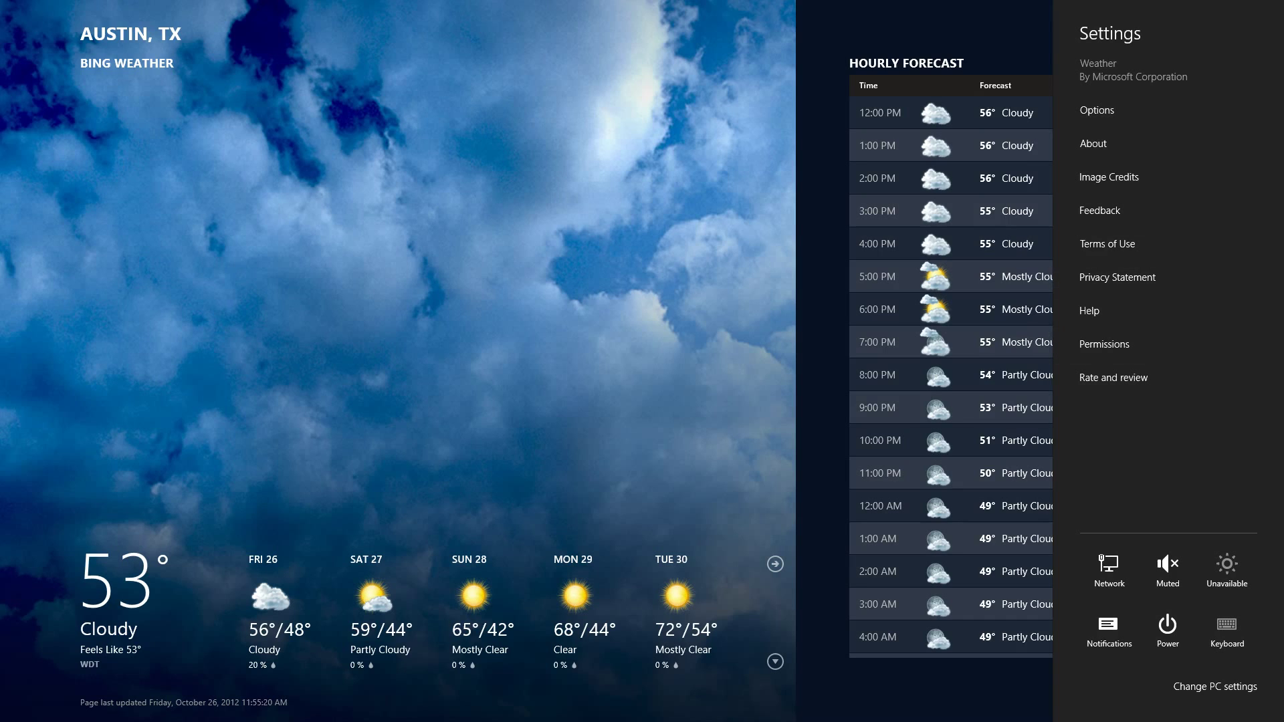
{"action": "key", "text": "Escape"}
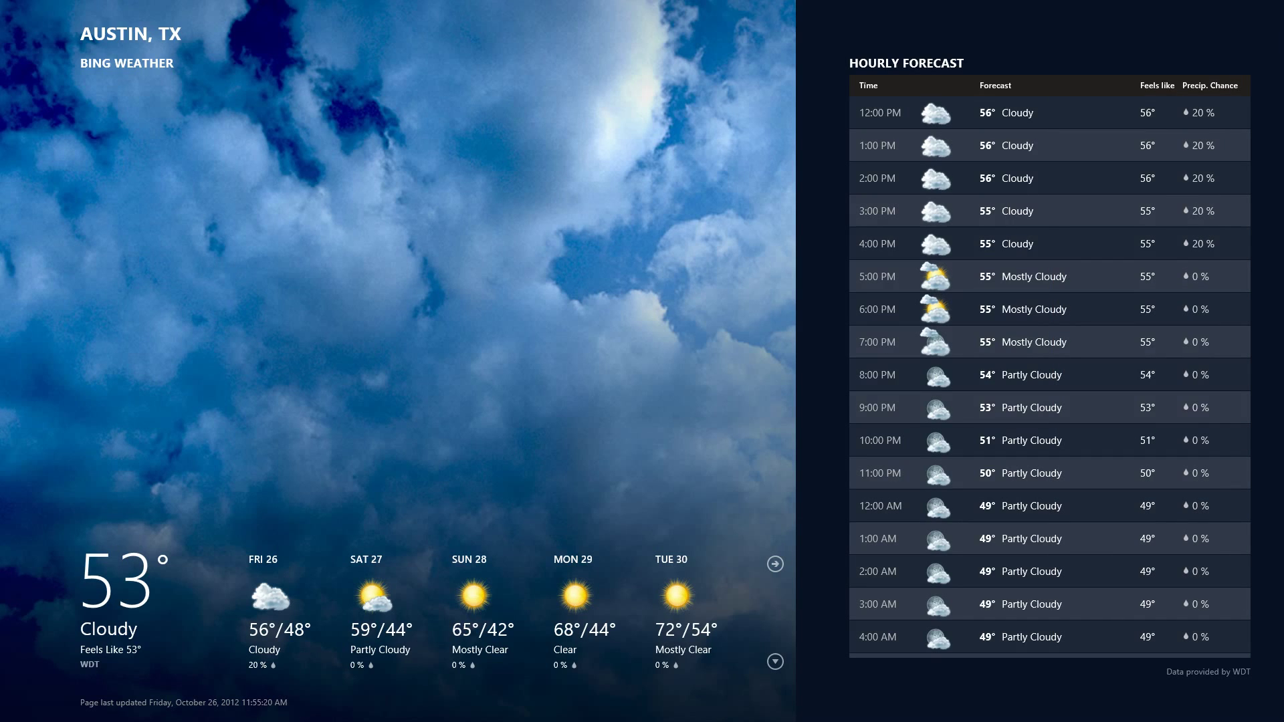